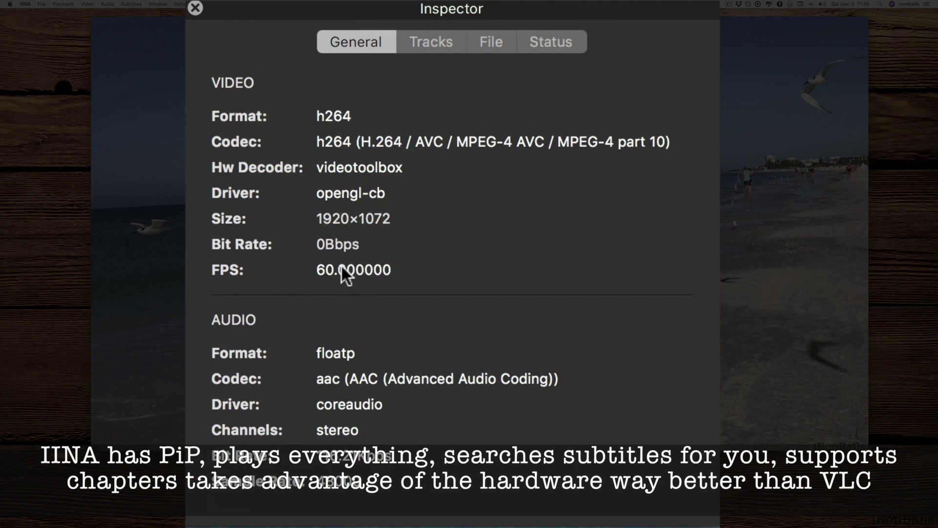
# Review the track details and the file details of the clip in the Inspector
pyautogui.click(435, 45)
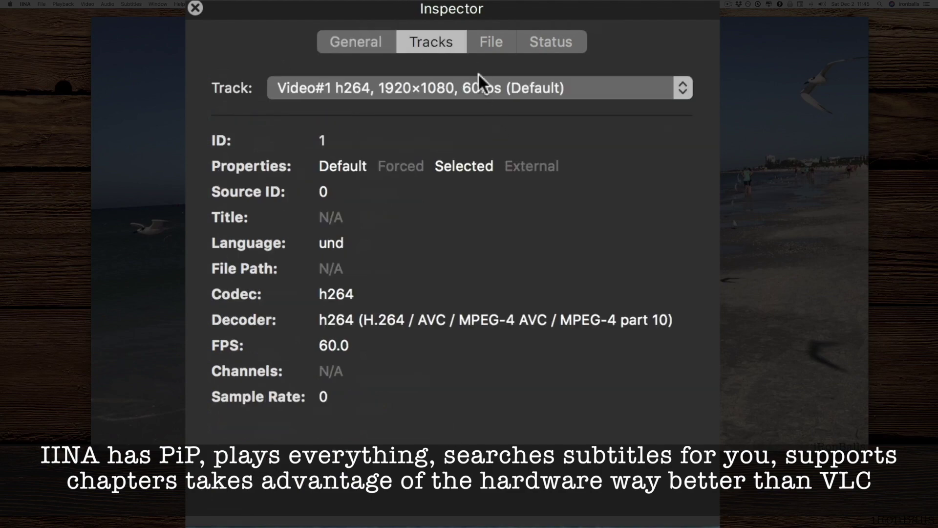
pyautogui.click(499, 42)
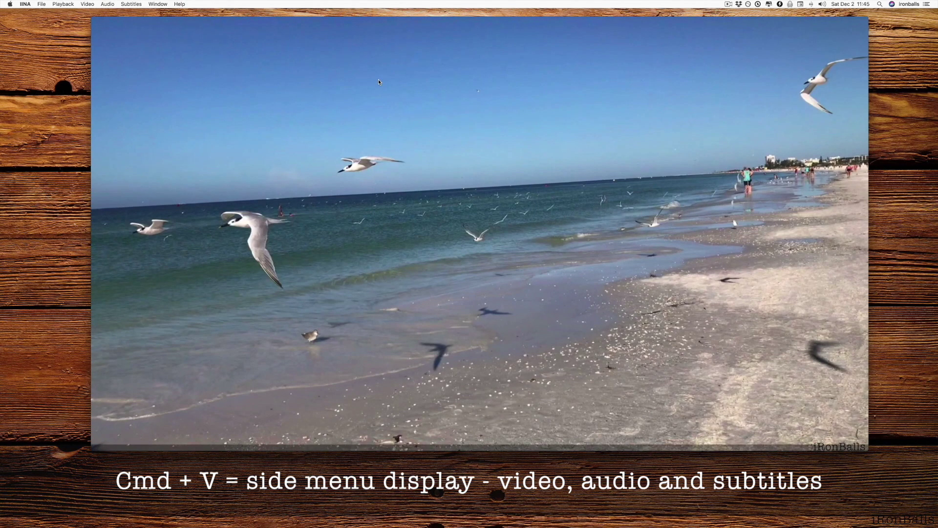
# Show the video settings sidebar and try the 16:9, 16:10 and 5:4 aspect ratios on the clip
pyautogui.press('super+v')
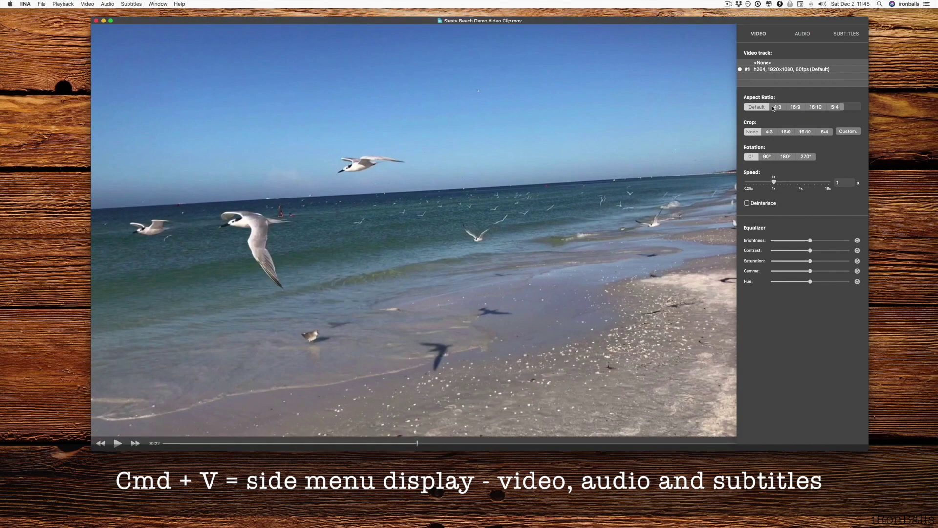
pyautogui.click(795, 107)
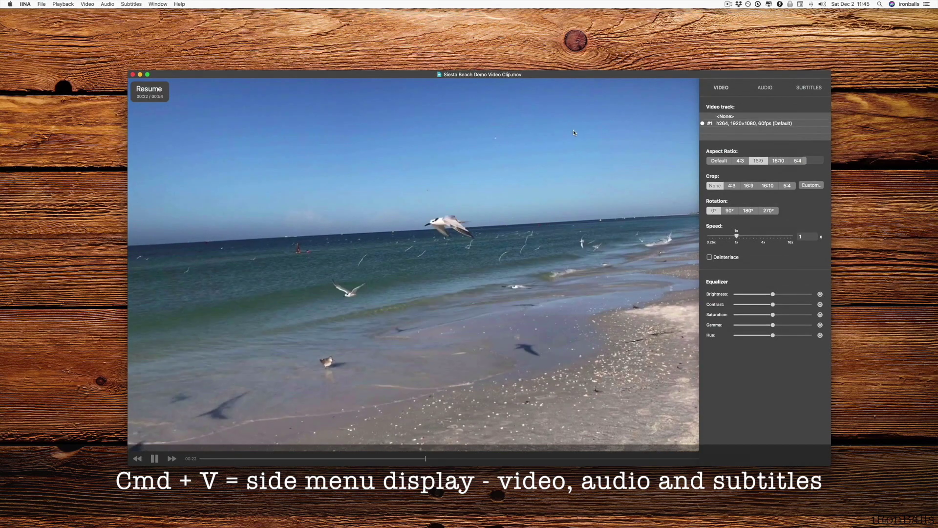
pyautogui.click(778, 160)
pyautogui.click(798, 139)
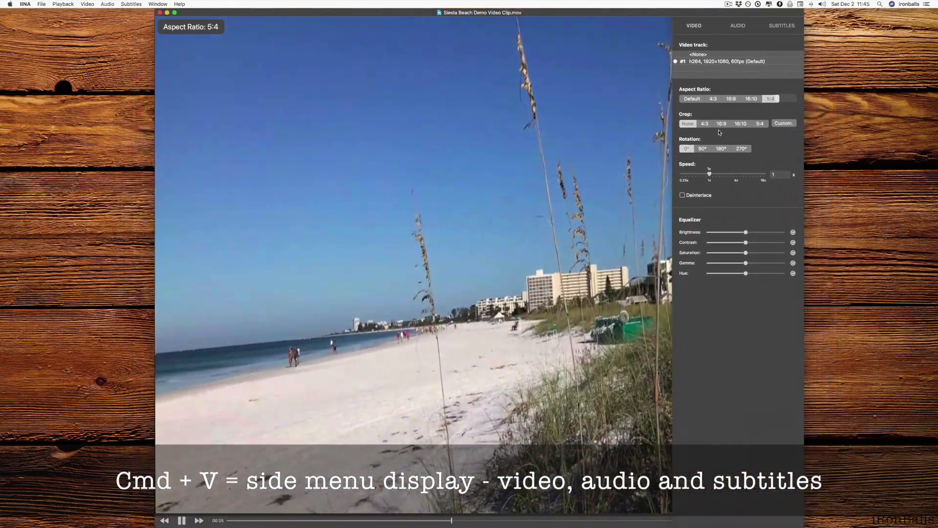
# Crop the video to 16:9 and cycle its rotation through 90°, 180° and 270° back to 0°
pyautogui.click(724, 139)
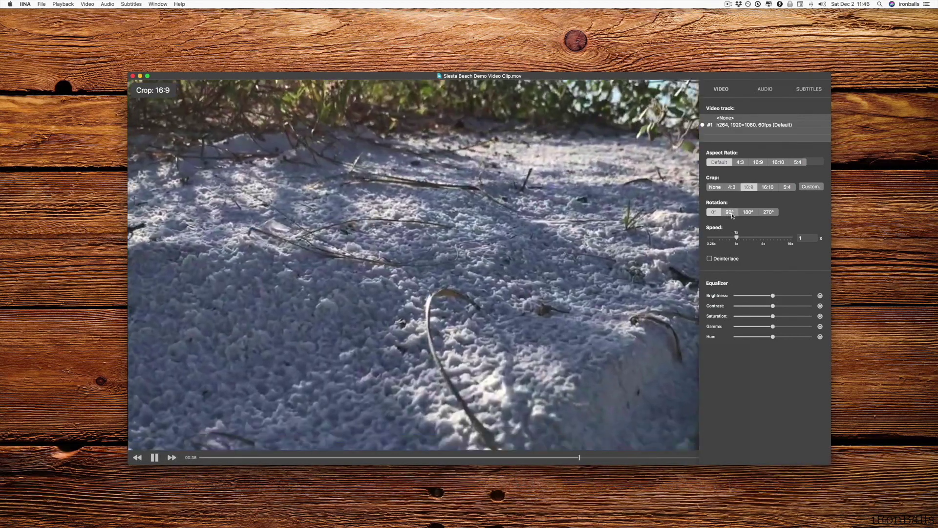
pyautogui.click(729, 211)
pyautogui.click(748, 212)
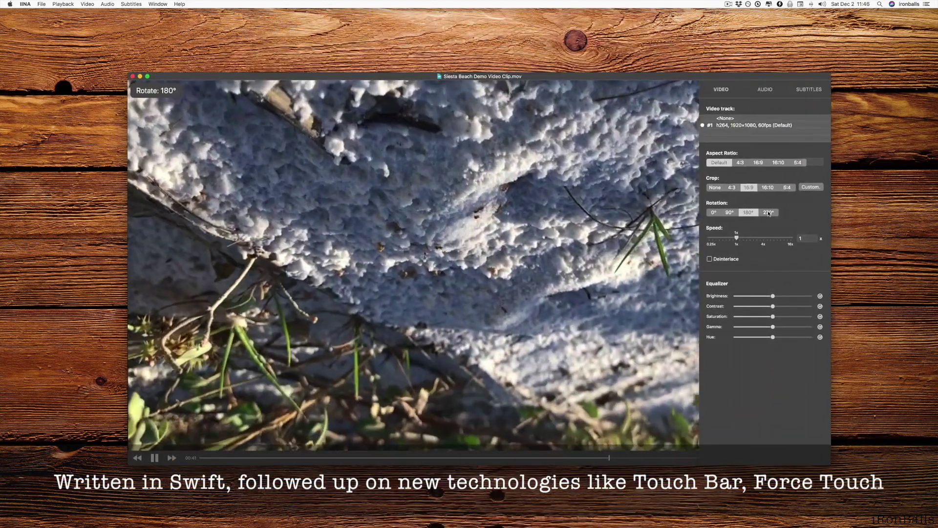
pyautogui.click(769, 212)
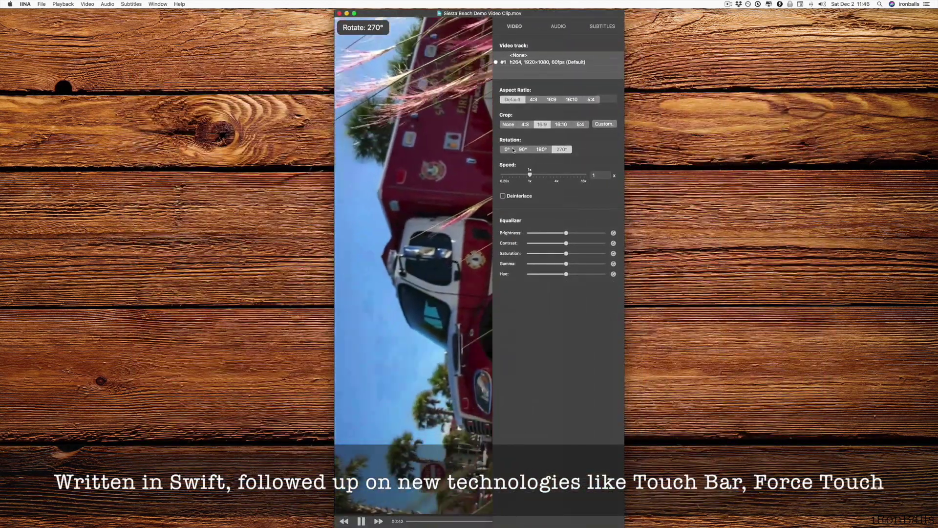
pyautogui.click(509, 149)
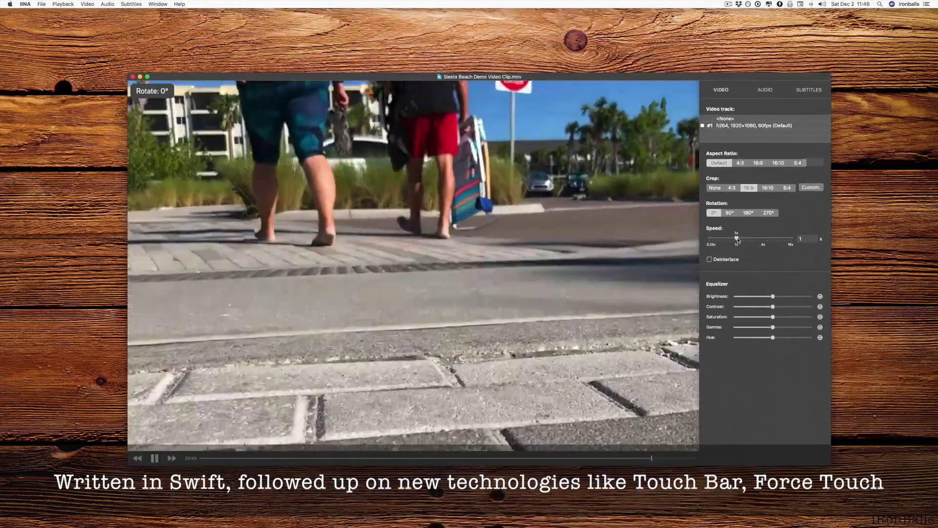
# Slow playback to 0.841x and adjust the video equalizer, lowering brightness and saturation, raising contrast and gamma, and setting hue to -8
pyautogui.moveTo(738, 239)
pyautogui.mouseDown()
pyautogui.moveTo(755, 240)
pyautogui.moveTo(733, 242)
pyautogui.mouseUp()
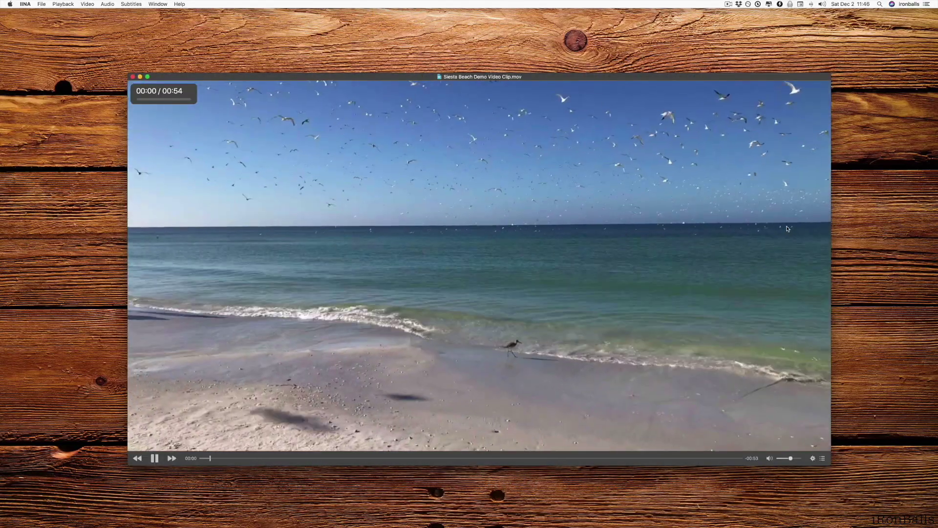
pyautogui.click(813, 458)
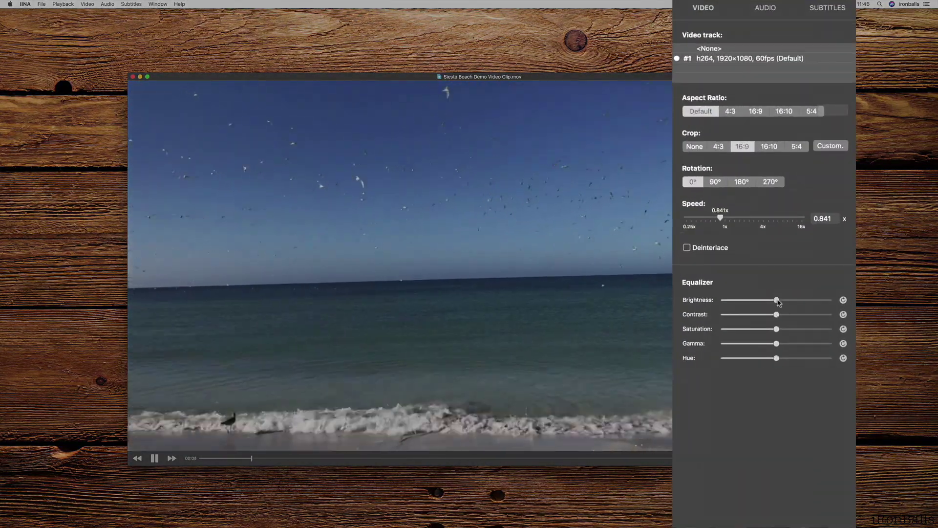
pyautogui.moveTo(777, 300); pyautogui.dragTo(771, 359)
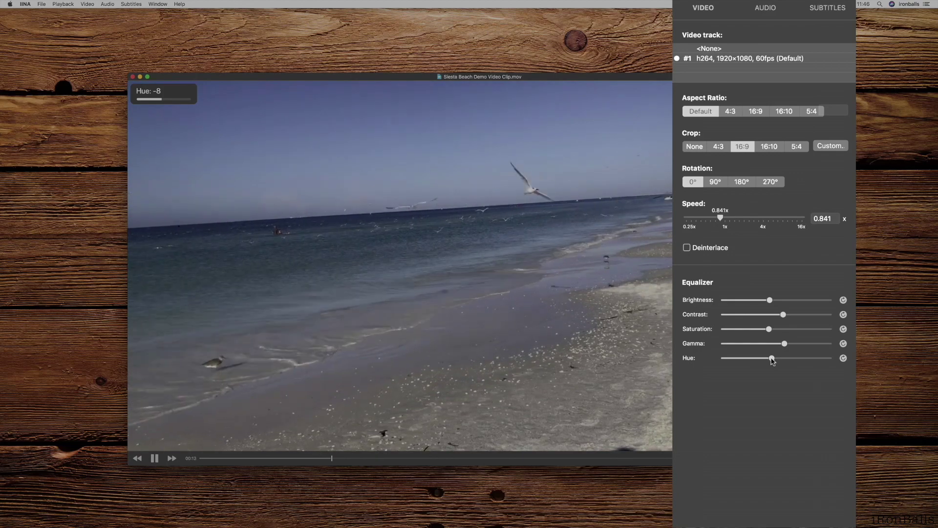
# Adjust several bands of the audio equalizer and show the subtitle settings
pyautogui.click(764, 9)
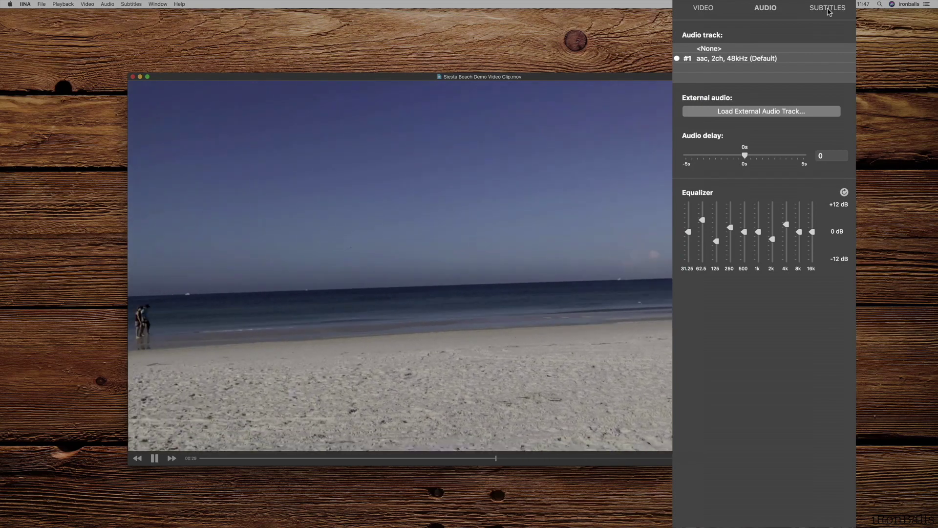
pyautogui.click(830, 9)
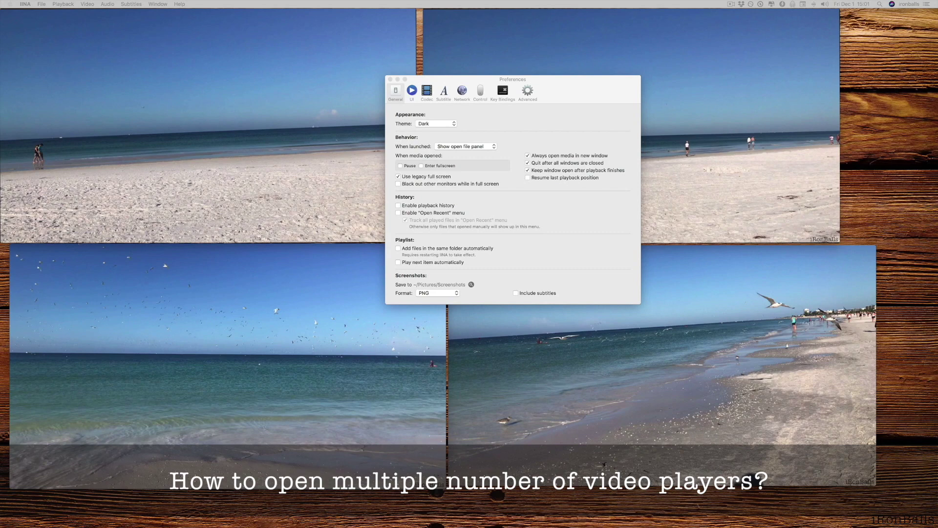
# Bring the Preferences window into focus and toggle the option to always open media in a new window
pyautogui.click(493, 117)
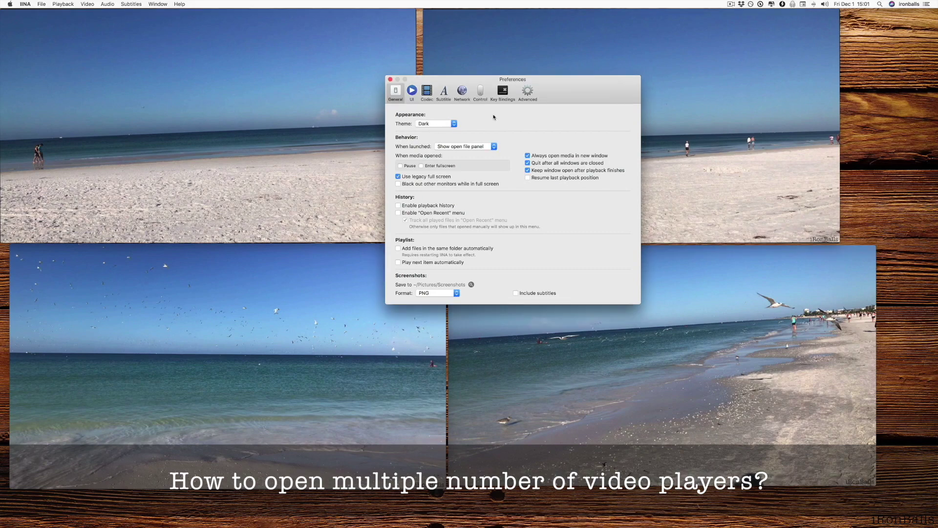
pyautogui.click(527, 156)
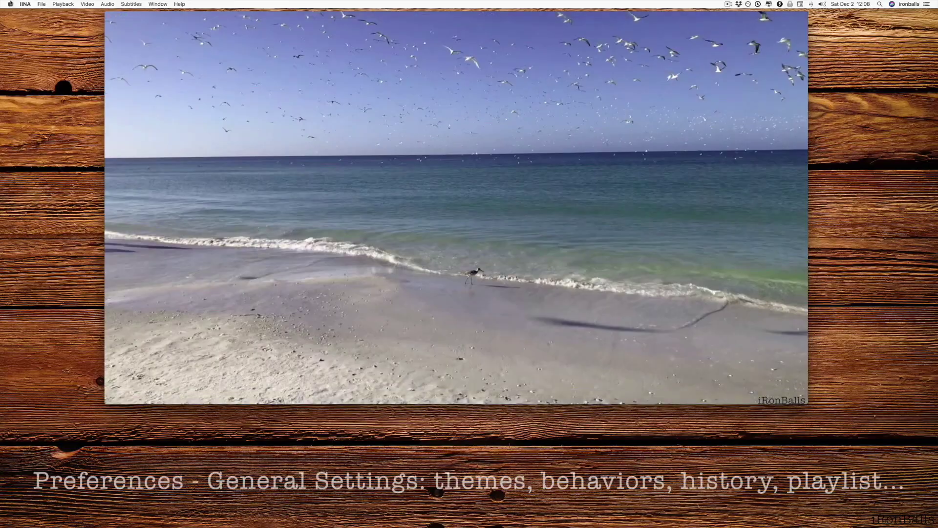
# Open the general preferences and examine the available themes and screenshot formats
pyautogui.click(26, 3)
pyautogui.click(78, 80)
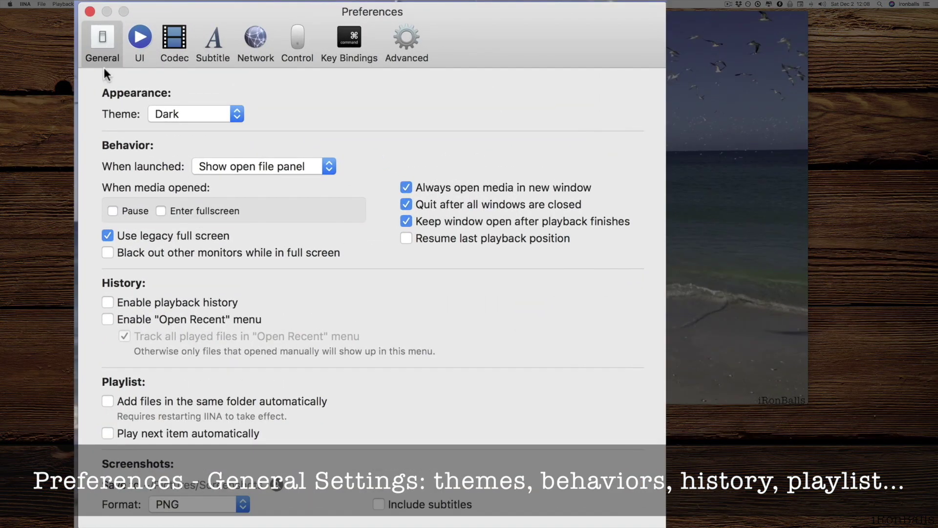
pyautogui.click(177, 114)
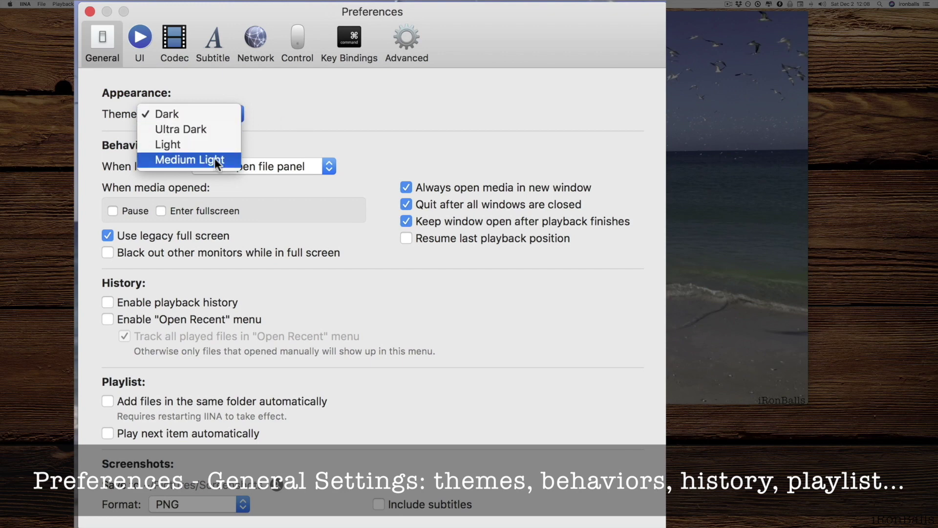
pyautogui.click(297, 123)
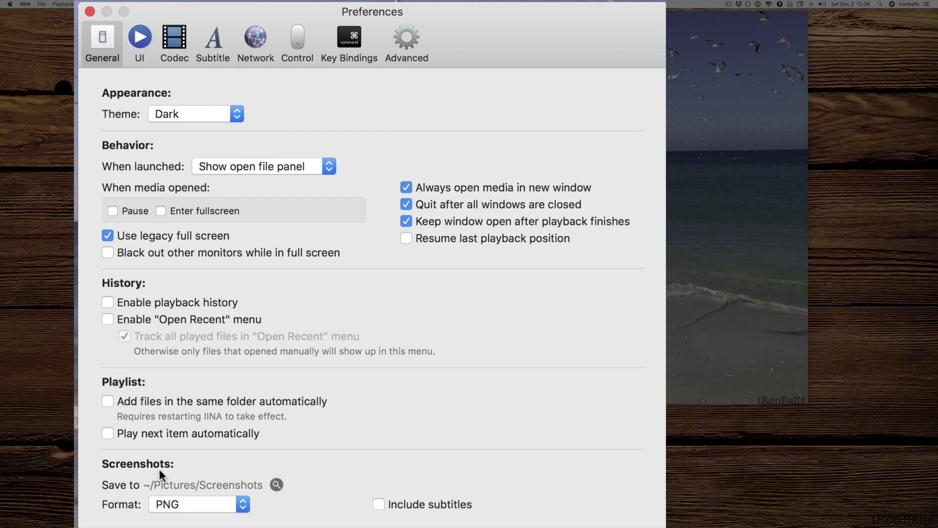
pyautogui.click(193, 509)
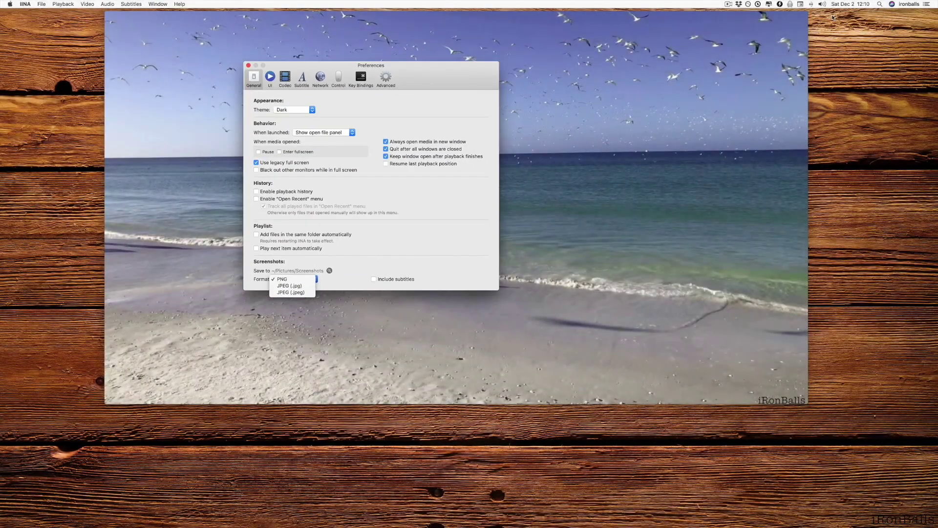
# Open the UI preferences and go through the on-screen controller layout options, keeping Bottom
pyautogui.click(140, 44)
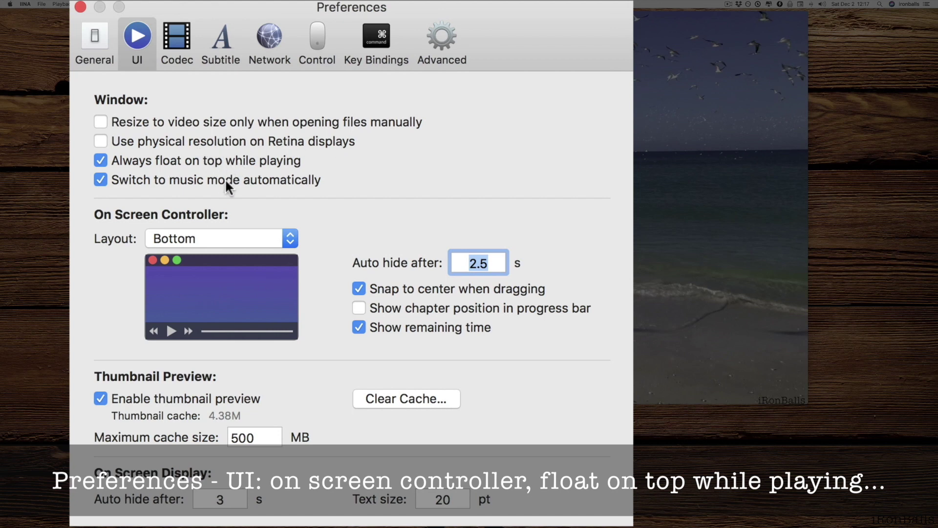
pyautogui.click(196, 242)
pyautogui.click(195, 241)
pyautogui.click(232, 240)
pyautogui.click(203, 220)
pyautogui.click(202, 238)
pyautogui.click(206, 218)
pyautogui.moveTo(207, 239); pyautogui.dragTo(206, 278)
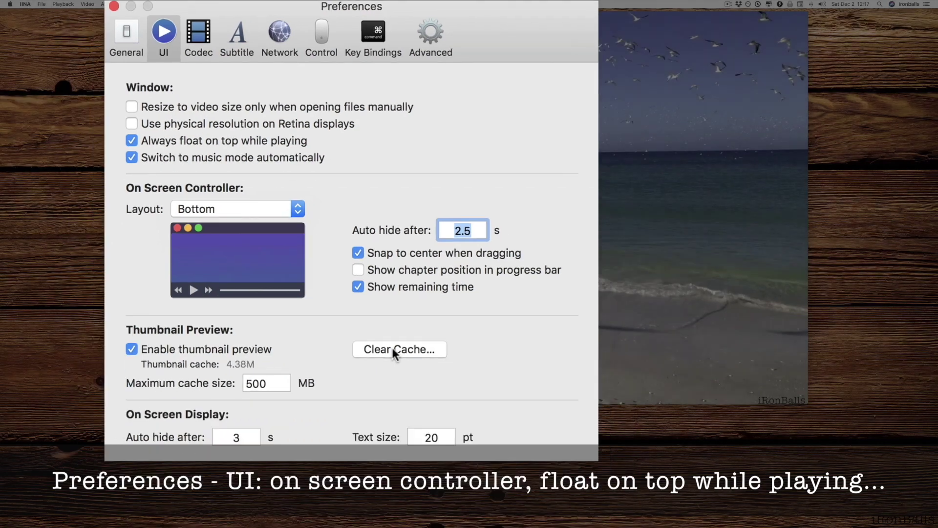
pyautogui.click(404, 400)
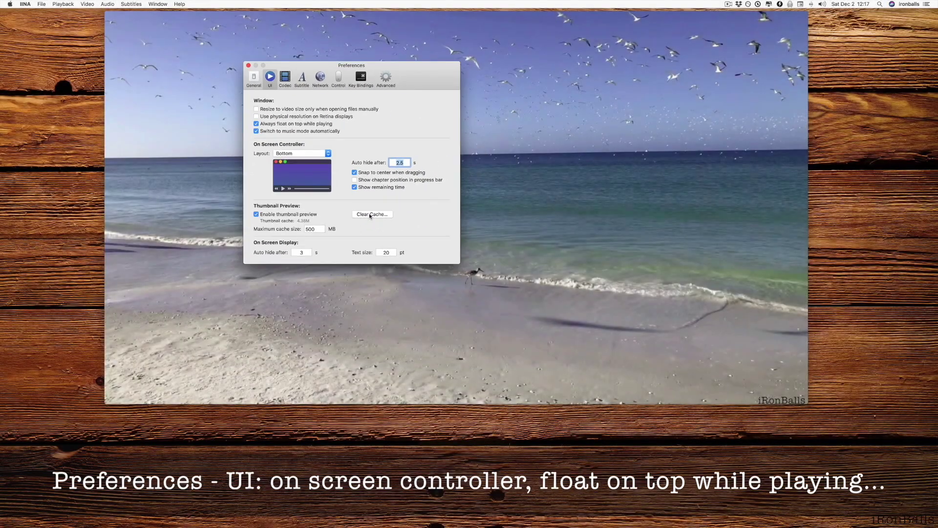
# In the codec preferences, switch the hardware decoder to Disabled, back to Auto, and finally to Disabled
pyautogui.click(523, 170)
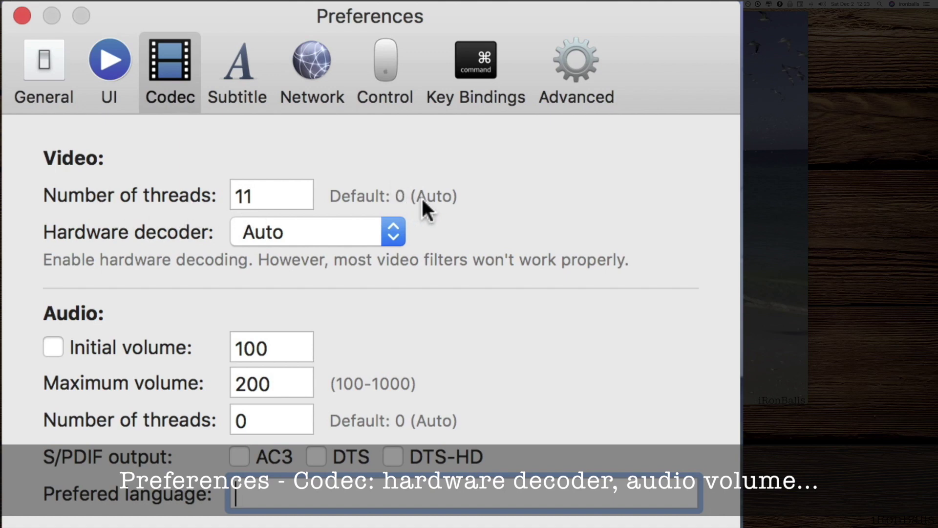
pyautogui.click(319, 228)
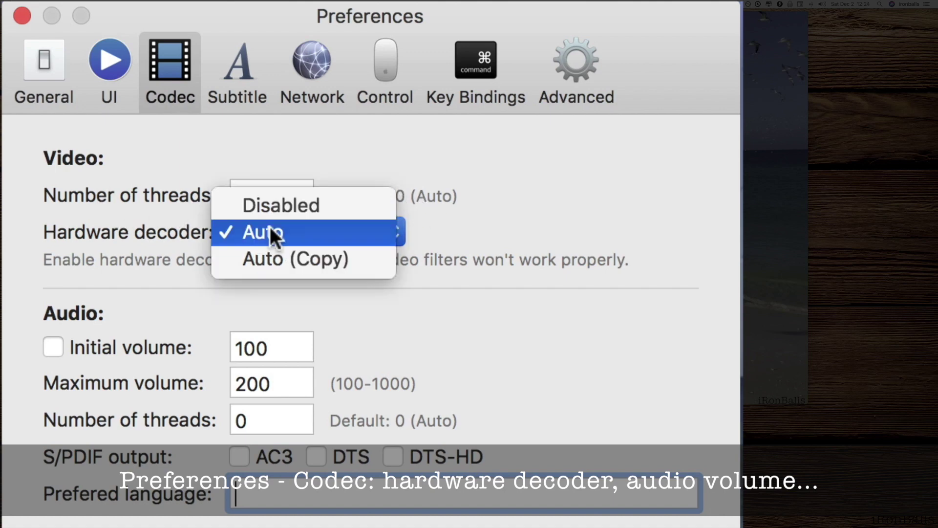
pyautogui.click(286, 202)
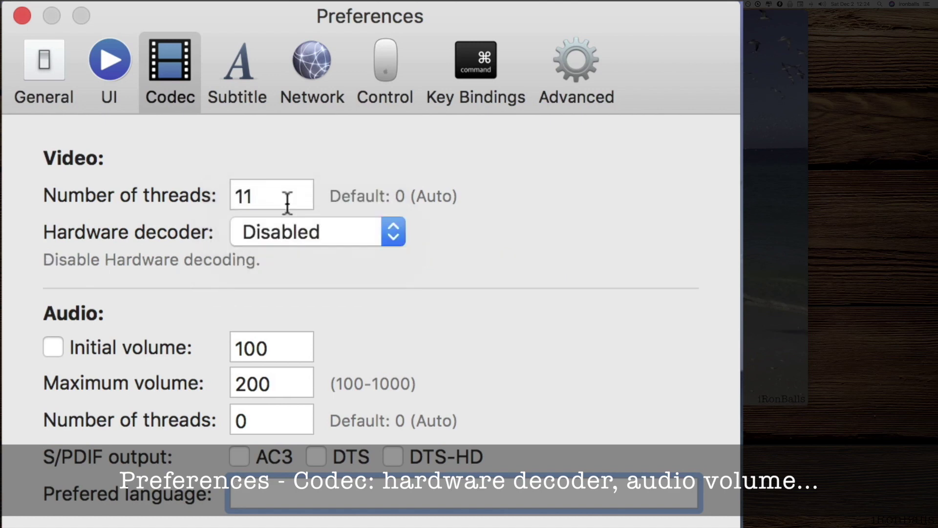
pyautogui.click(309, 229)
pyautogui.click(294, 253)
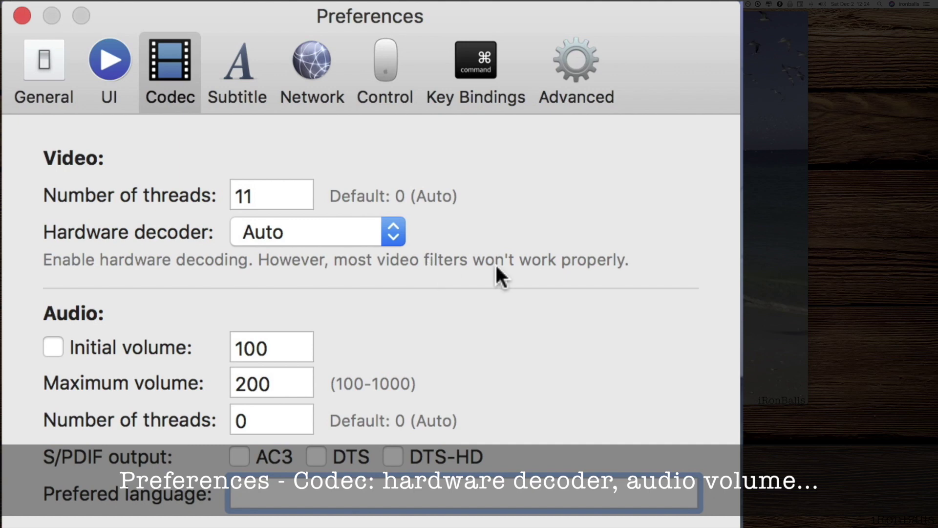
pyautogui.click(318, 231)
pyautogui.click(273, 207)
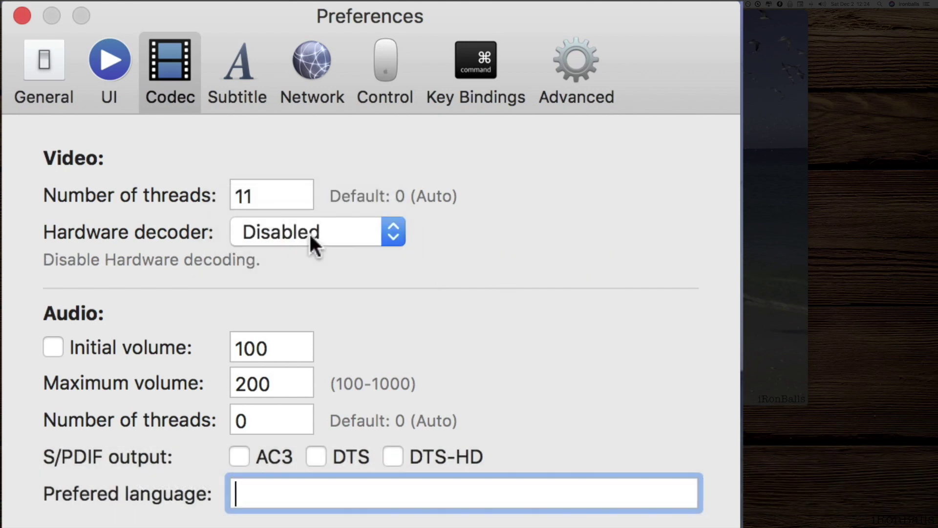
# Enable the initial volume option for audio and open the maximum volume value for editing
pyautogui.click(51, 355)
pyautogui.click(288, 382)
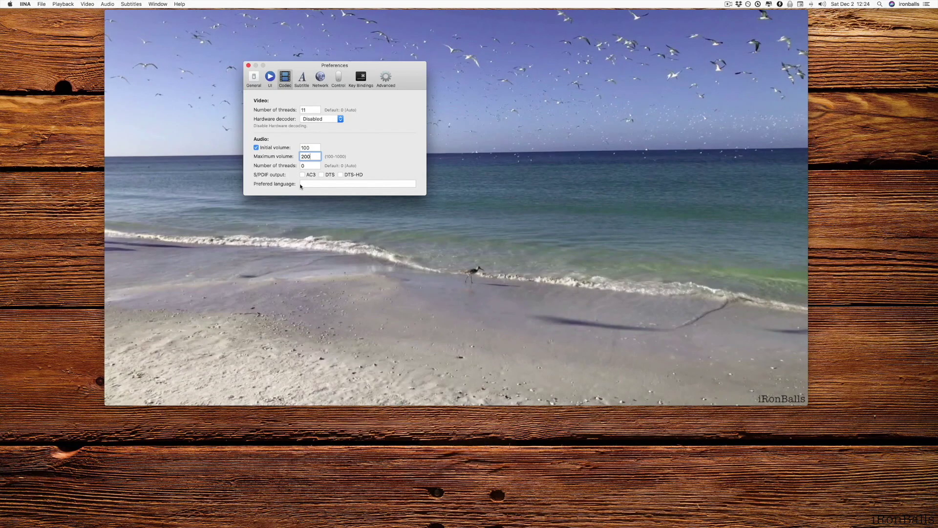
# Open the subtitle preferences and examine the default encodings and online download sources, keeping Auto detect and Shooter.cn
pyautogui.click(301, 79)
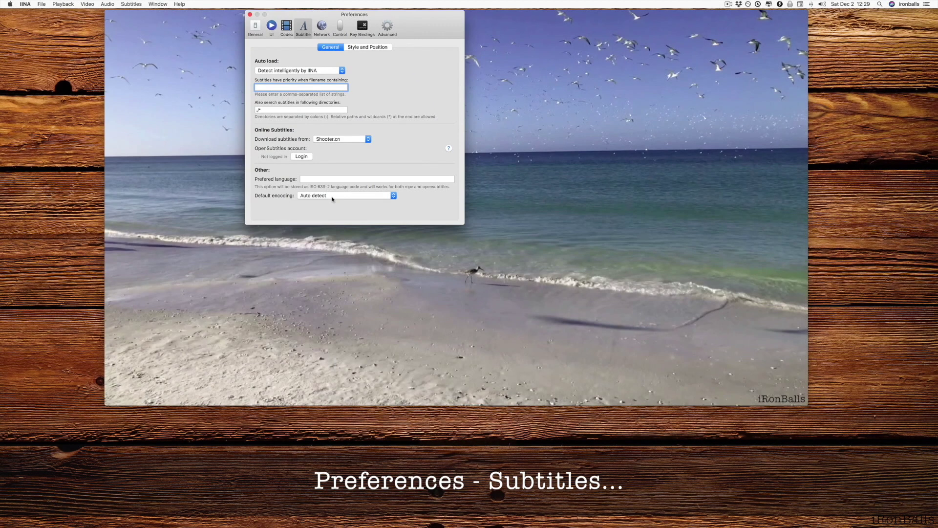
pyautogui.click(300, 464)
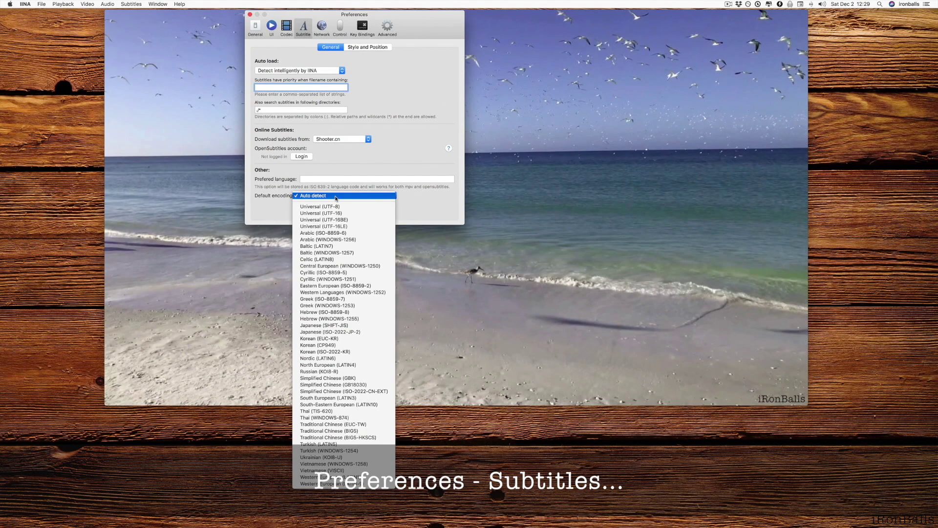
pyautogui.click(336, 196)
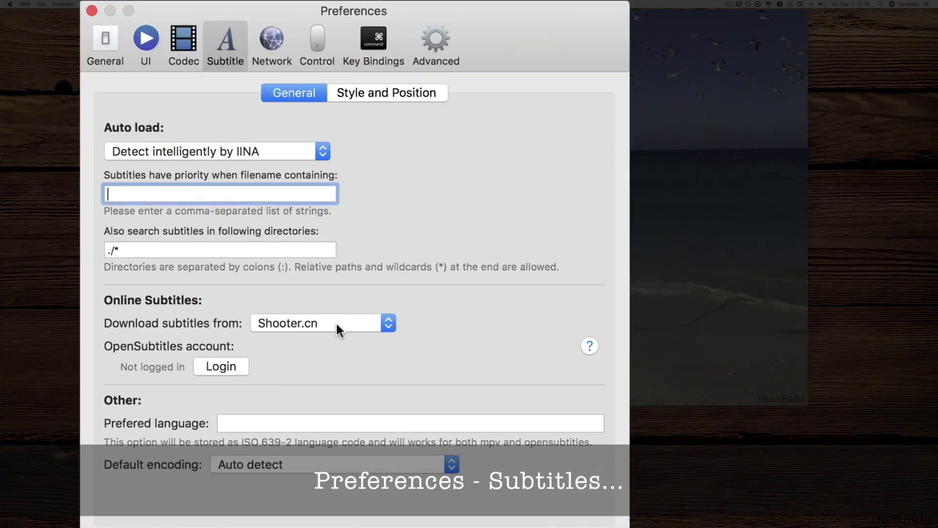
pyautogui.click(338, 326)
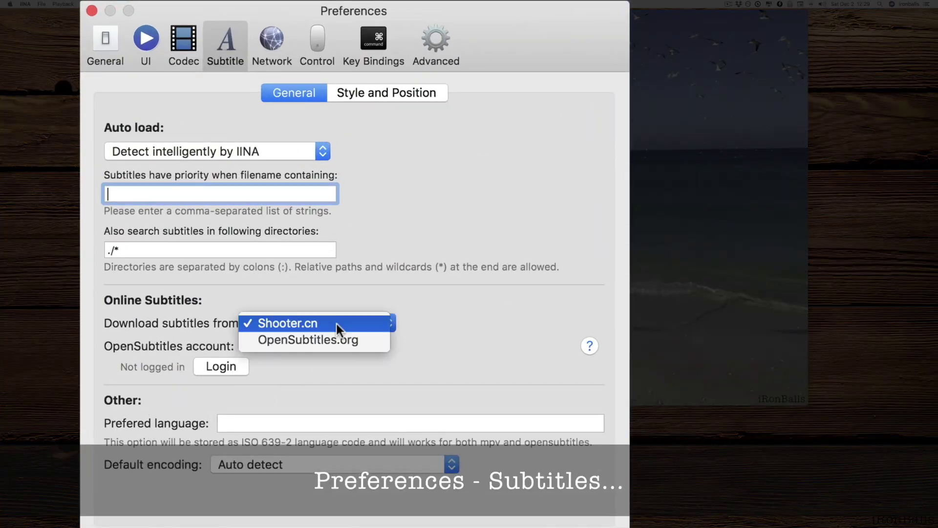
pyautogui.click(336, 324)
# Review the subtitle style and position preferences and the network preferences
pyautogui.click(374, 92)
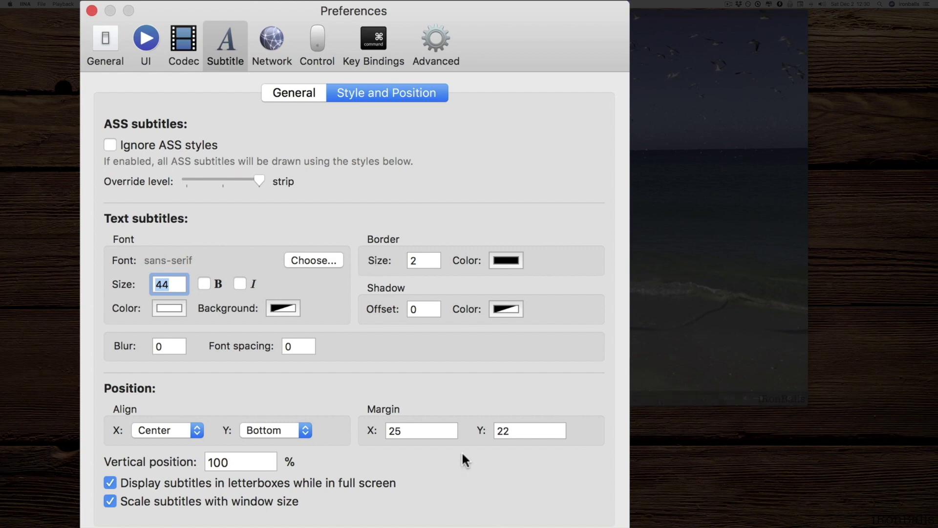
pyautogui.click(274, 48)
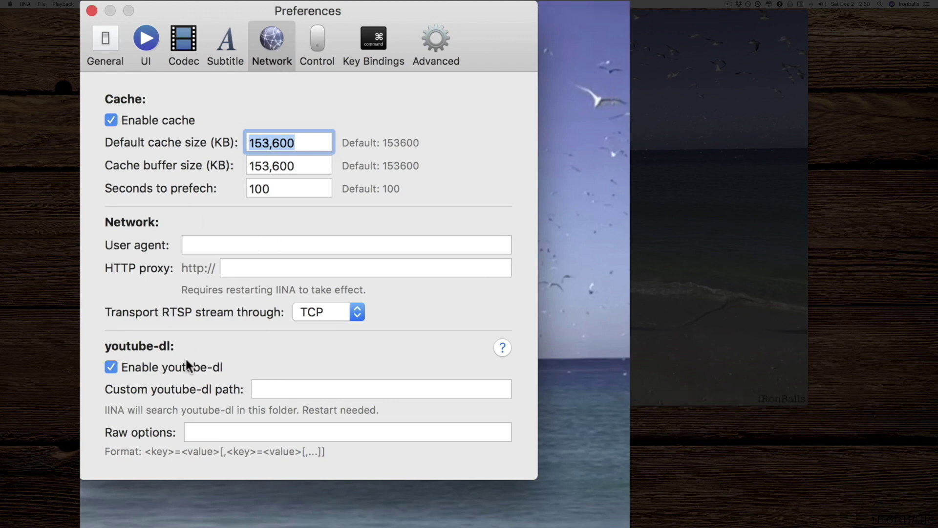
# Review the control preferences for scrolling, seeking, mouse and trackpad actions, and open the key bindings preferences
pyautogui.click(321, 56)
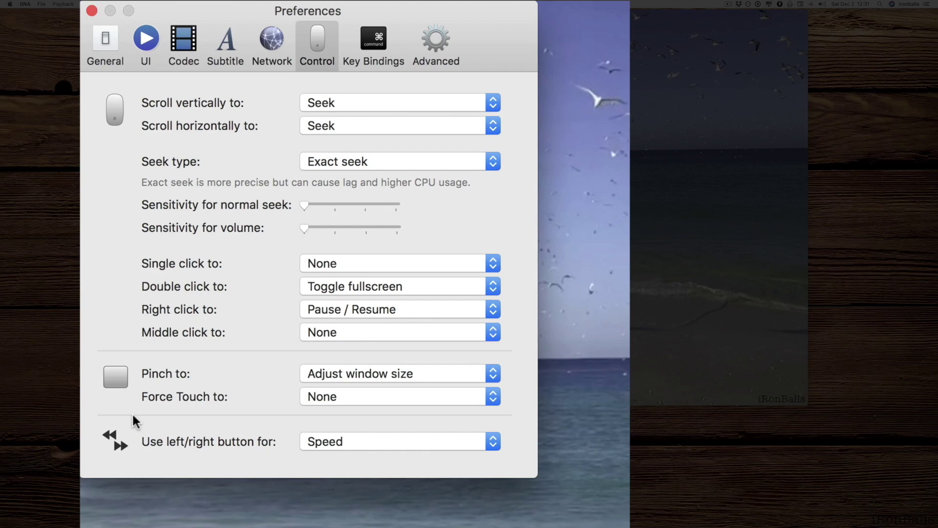
pyautogui.click(371, 49)
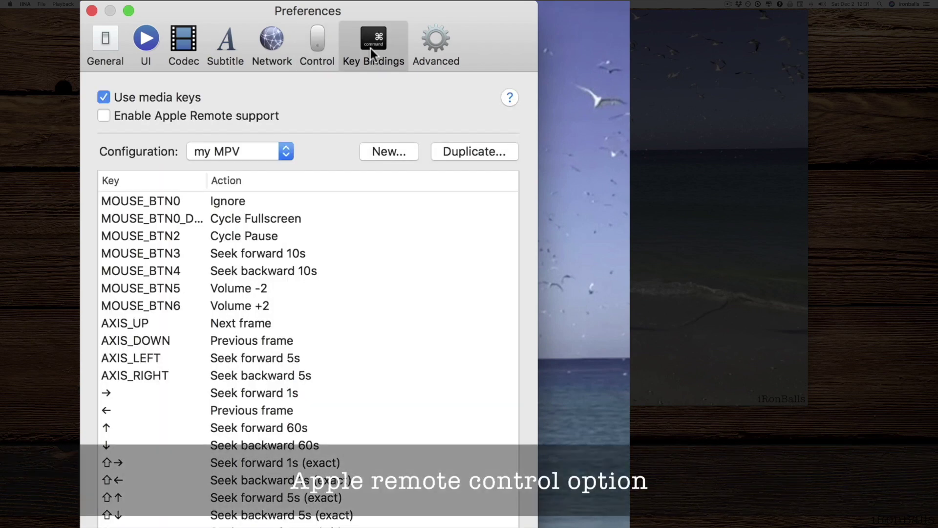
# Switch the key bindings configuration to IINA Default, to MPV Default, and back to my MPV, comparing their mappings
pyautogui.click(237, 150)
pyautogui.click(227, 99)
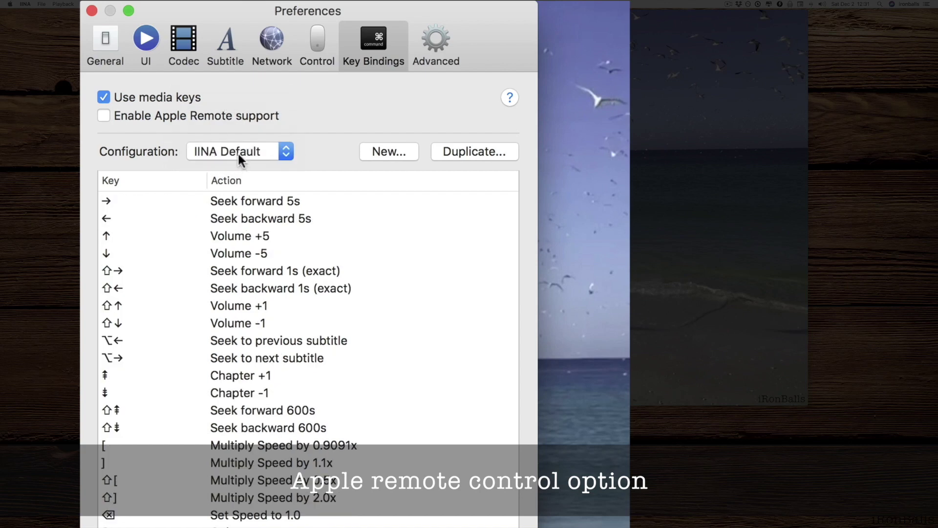
pyautogui.click(224, 151)
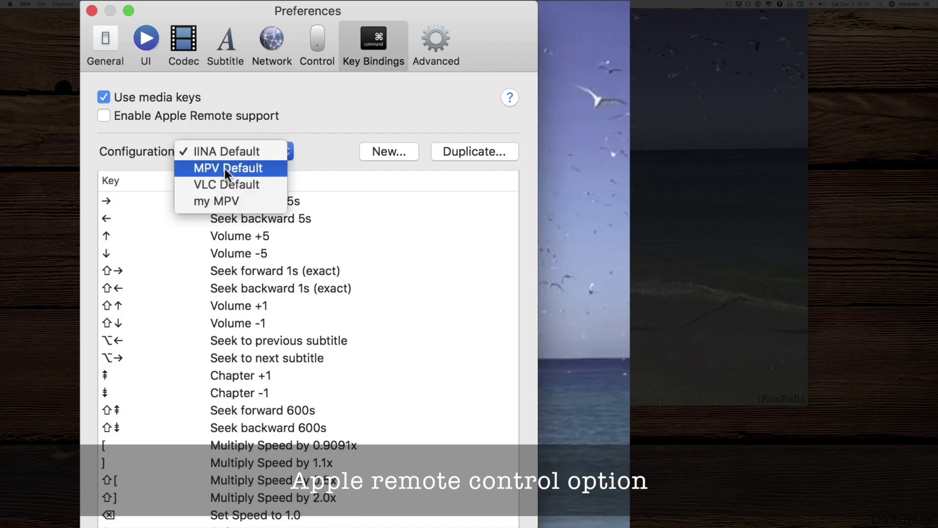
pyautogui.click(224, 168)
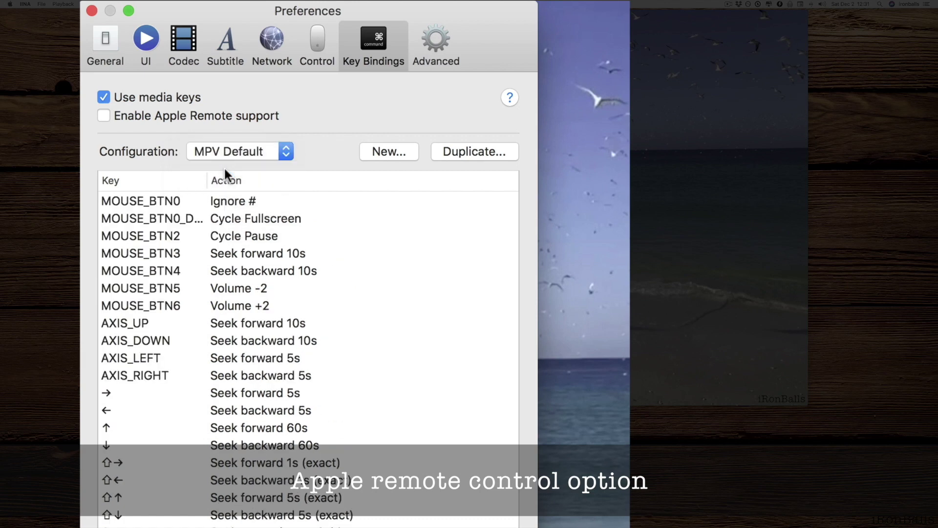
pyautogui.click(231, 150)
pyautogui.click(227, 185)
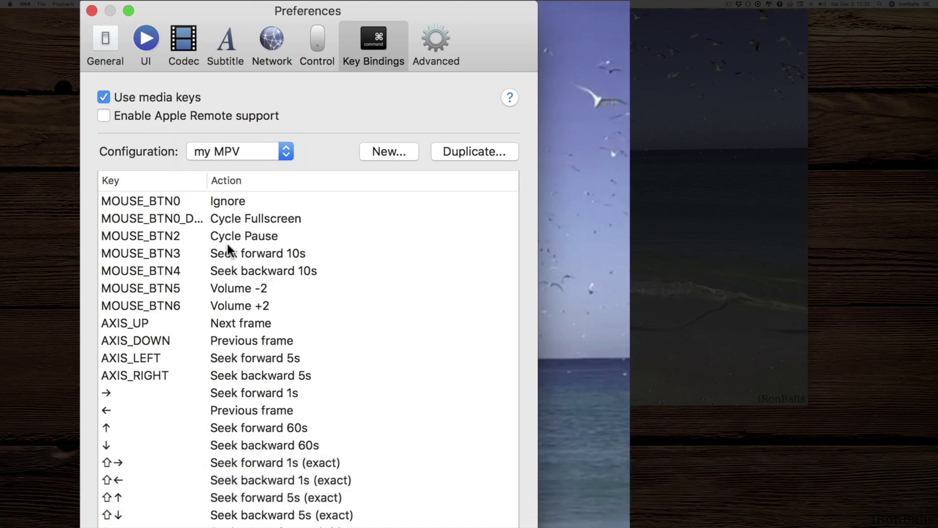
pyautogui.click(231, 152)
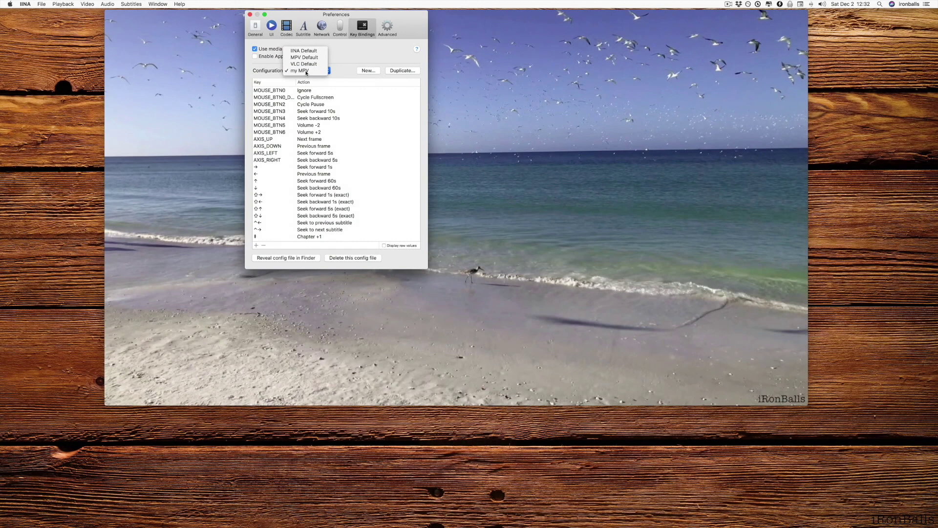
pyautogui.click(230, 206)
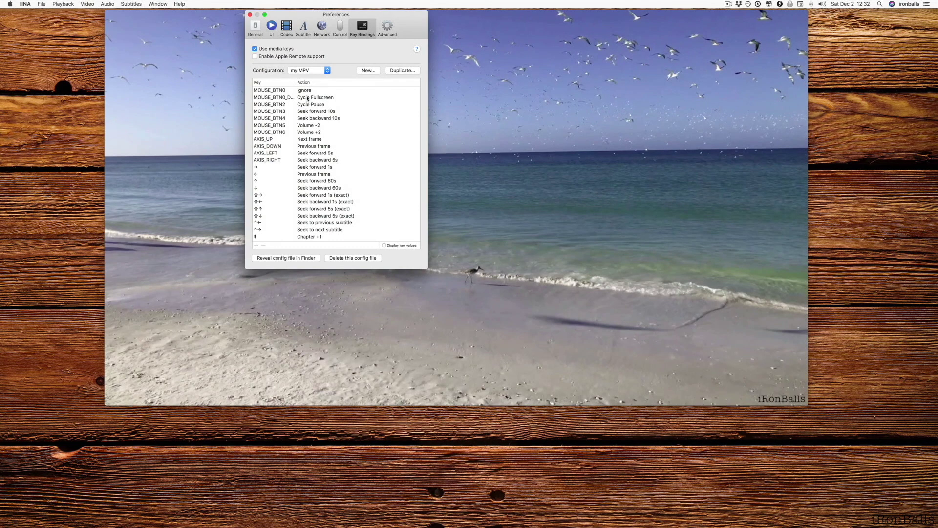
# Open the MOUSE_BTN0_DBL key mapping and examine its available media keys and actions without choosing a different one
pyautogui.doubleClick(307, 97)
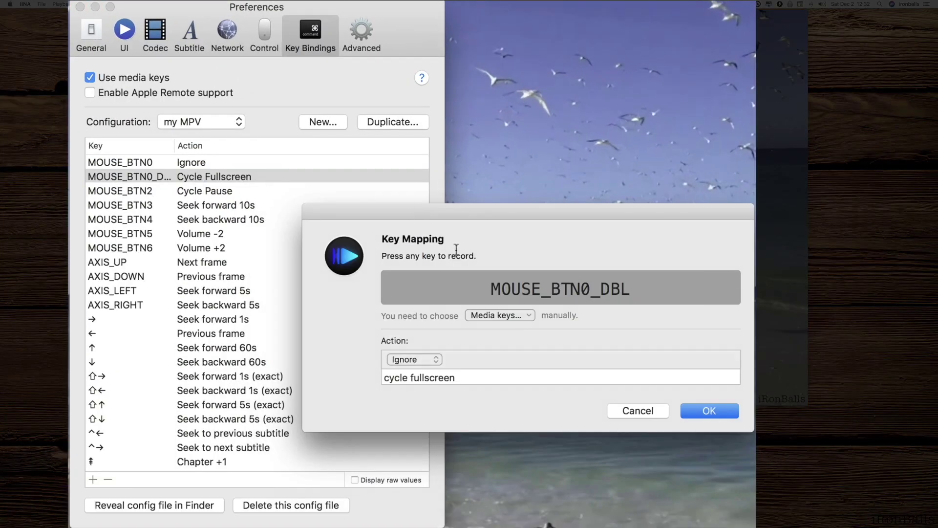
pyautogui.click(509, 317)
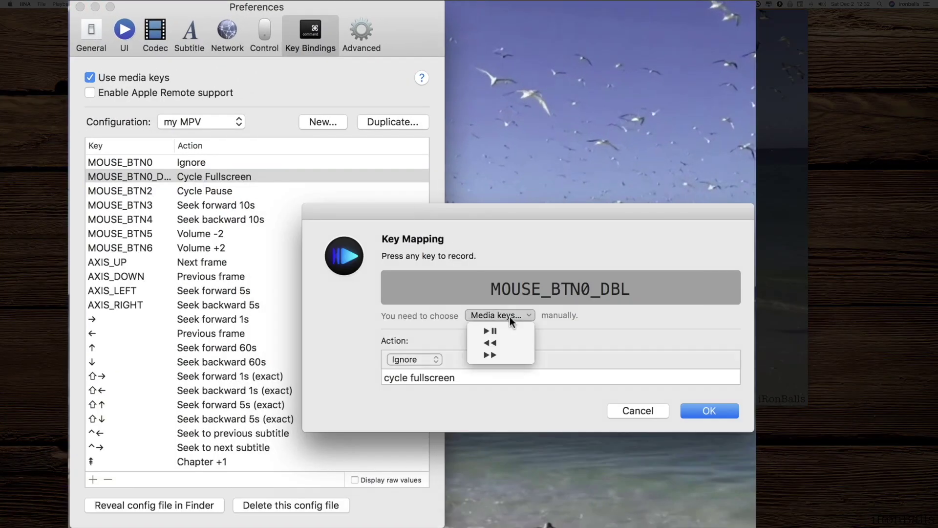
pyautogui.click(510, 315)
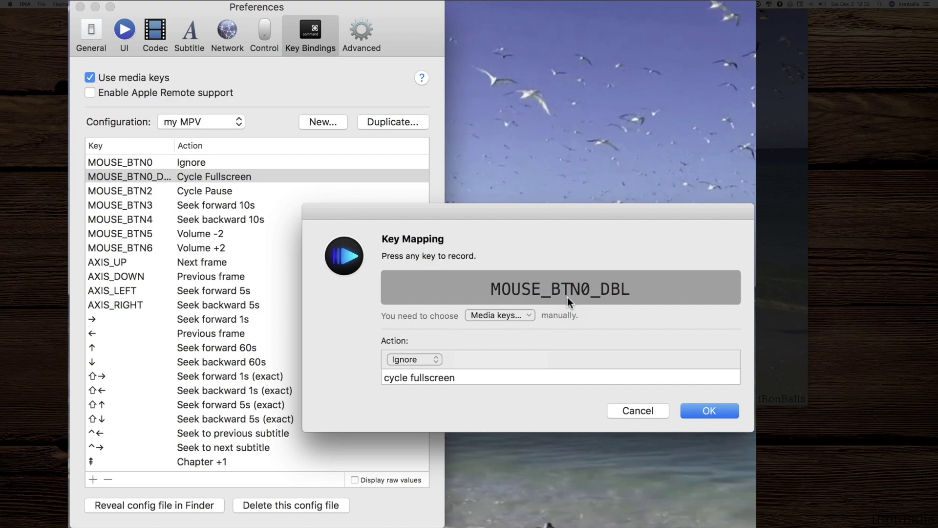
pyautogui.click(412, 360)
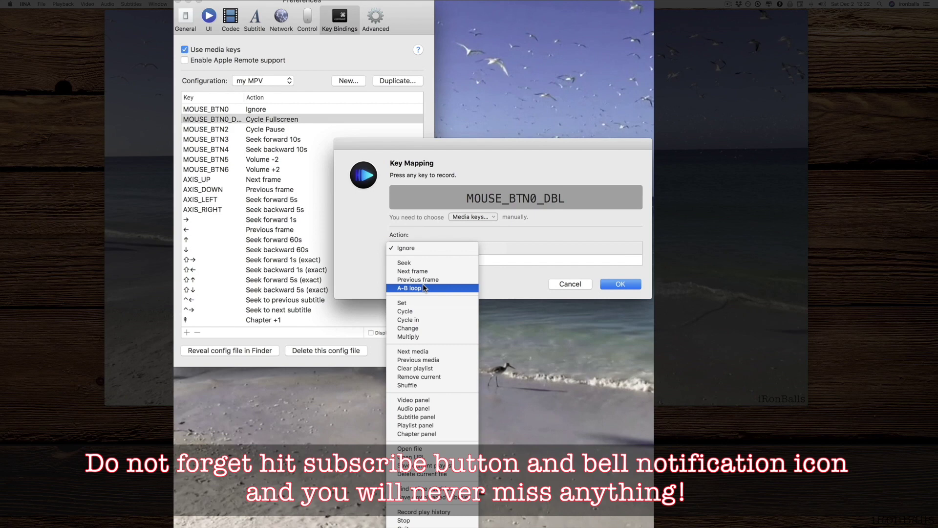
pyautogui.click(459, 286)
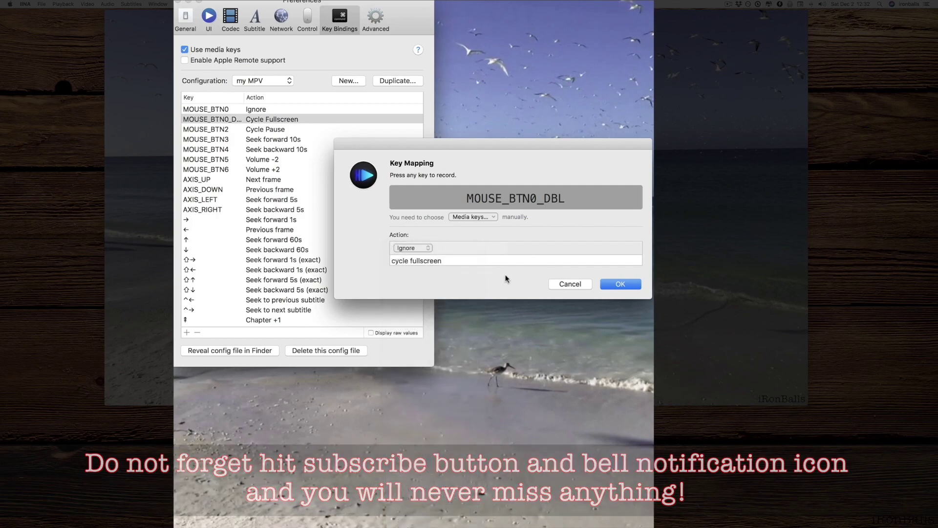